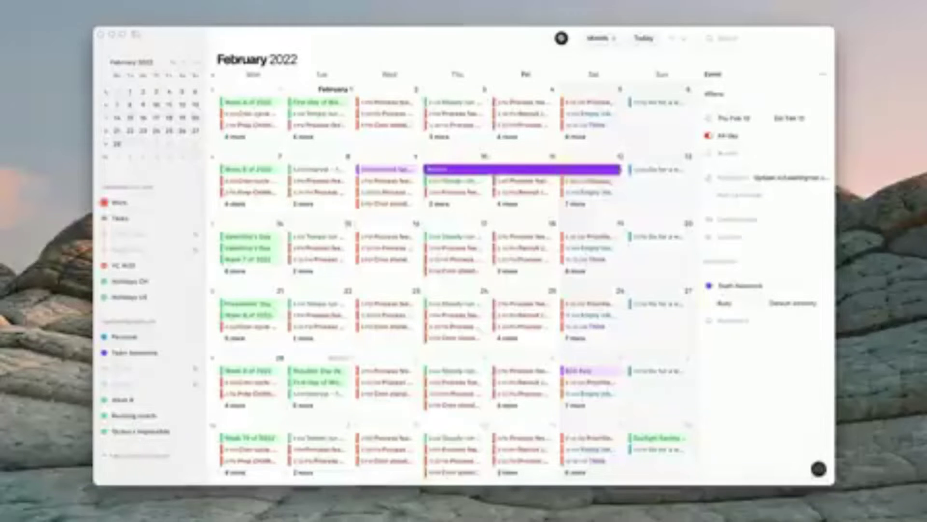
# Shorten the purple all-day event to Thu Feb 10–Fri Feb 11 and move it to the same weekdays in mid-March
pyautogui.moveTo(609, 170); pyautogui.dragTo(553, 223)
pyautogui.scroll(-2, 553, 223)
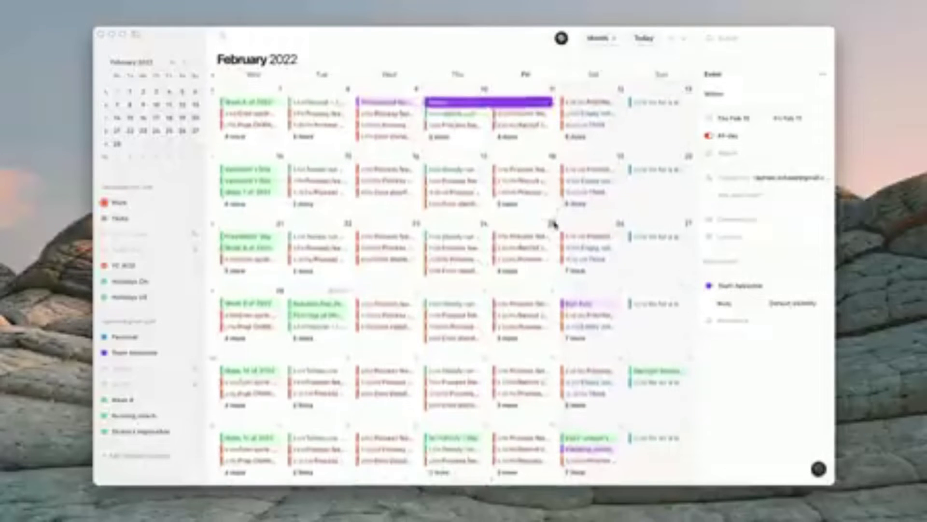
pyautogui.moveTo(472, 103); pyautogui.dragTo(472, 437)
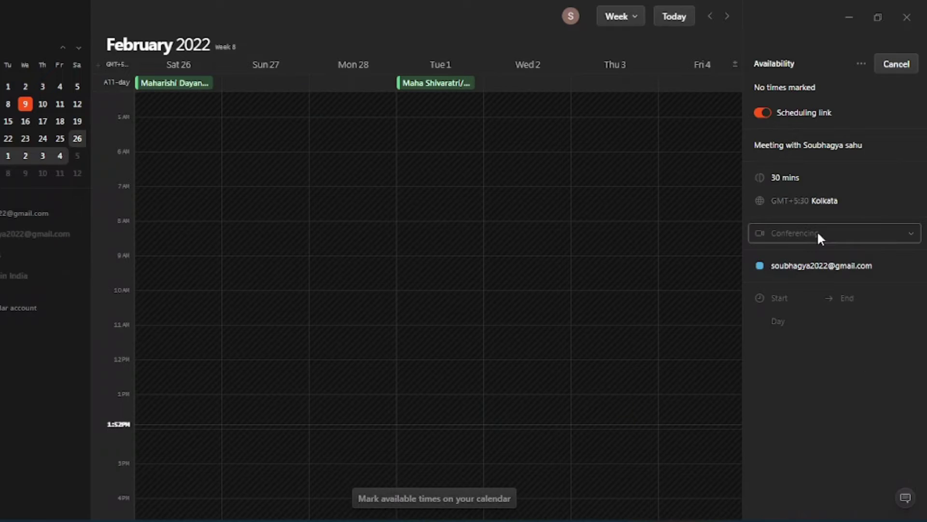
# Mark availability for the scheduling link on Sun Feb 27, 6:45–9 AM, Mon Feb 28, 9:15–11:30 AM, and Tue Mar 1, 7:45–9:30 AM
pyautogui.click(817, 230)
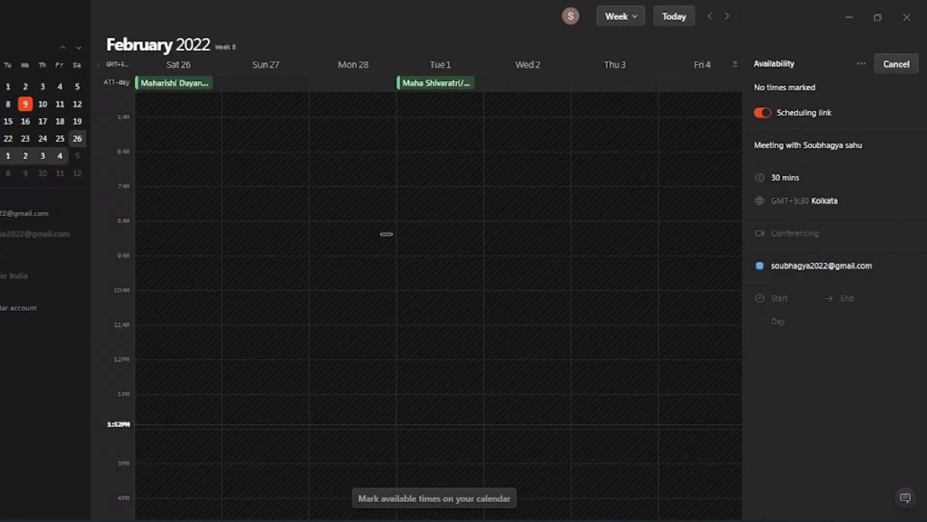
pyautogui.moveTo(251, 179); pyautogui.dragTo(248, 254)
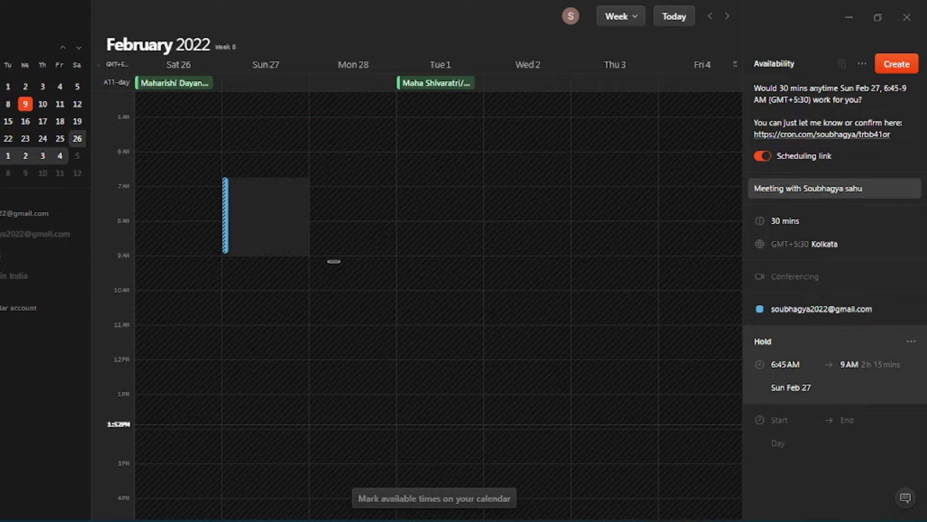
pyautogui.moveTo(331, 263); pyautogui.dragTo(337, 339)
pyautogui.moveTo(420, 213); pyautogui.dragTo(424, 271)
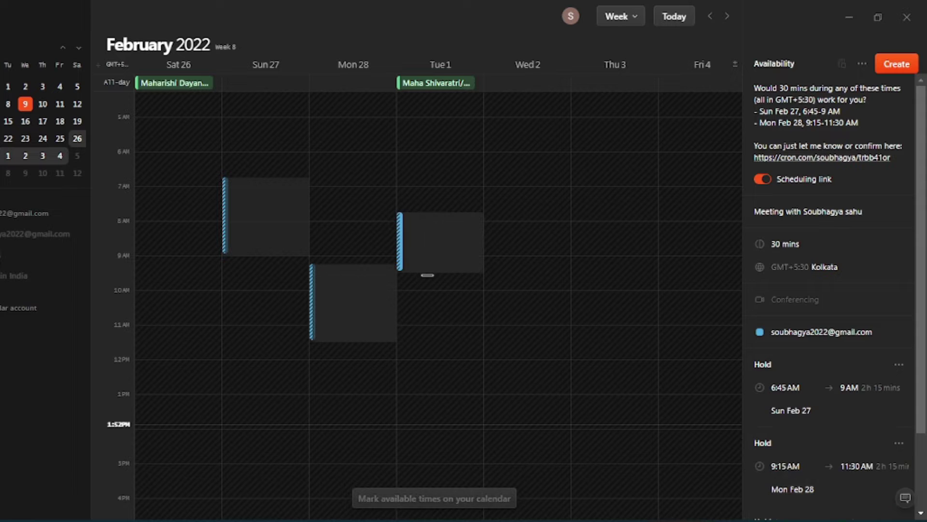
# Add availability on Wed Mar 2, 10 AM–12 PM, Thu Mar 3, 12:15–2:45 PM, and Sun Feb 27, 1–2:45 PM, and create the holds
pyautogui.moveTo(561, 290); pyautogui.dragTo(564, 361)
pyautogui.moveTo(637, 375); pyautogui.dragTo(642, 454)
pyautogui.moveTo(258, 396); pyautogui.dragTo(257, 454)
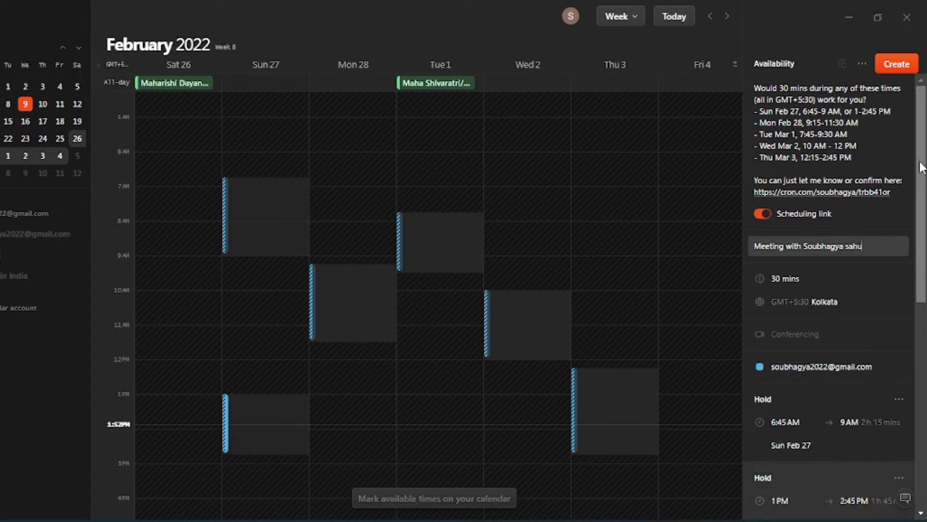
pyautogui.click(894, 65)
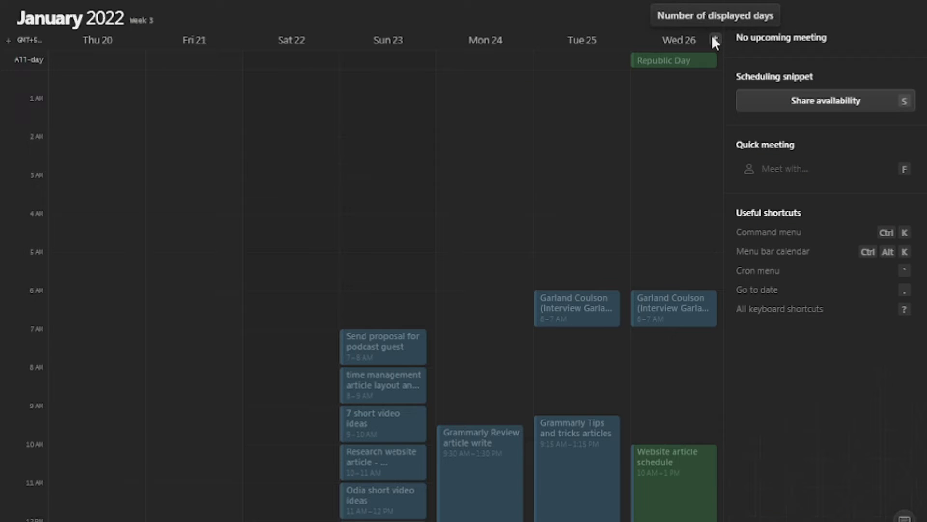
# Increase the number of displayed days past 10 and return the calendar to 7 days
pyautogui.click(712, 35)
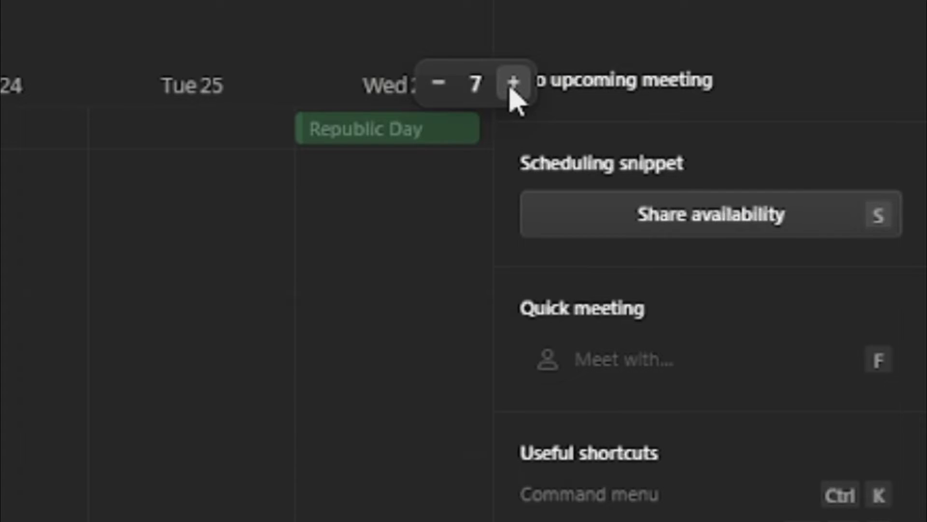
pyautogui.click(513, 83)
pyautogui.click(513, 83)
pyautogui.click(512, 83)
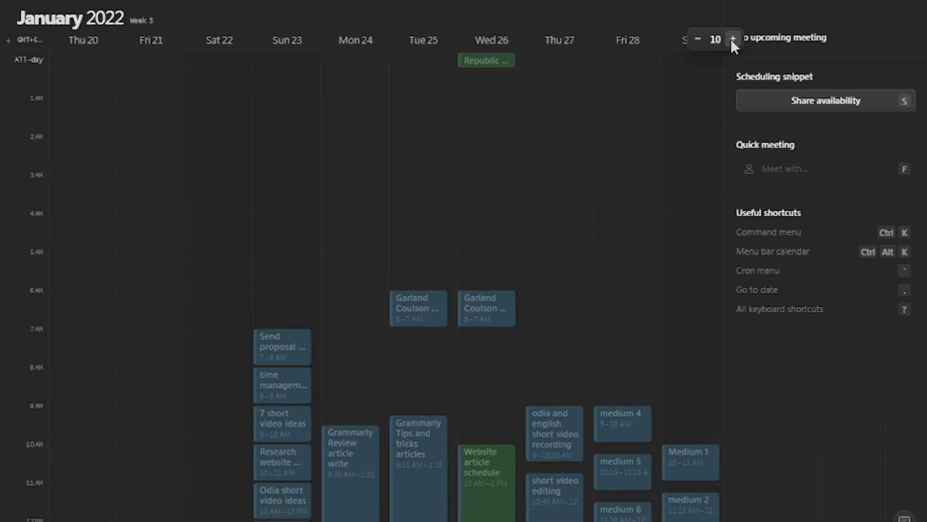
pyautogui.click(733, 38)
pyautogui.click(733, 39)
pyautogui.click(733, 38)
pyautogui.press('7')
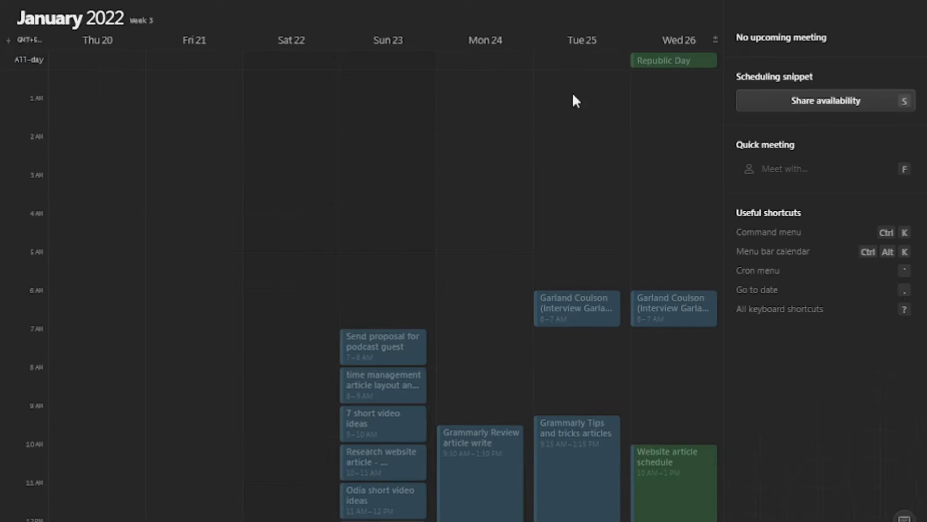
# Expand the January week view day by day to 8 displayed days and beyond
pyautogui.click(712, 38)
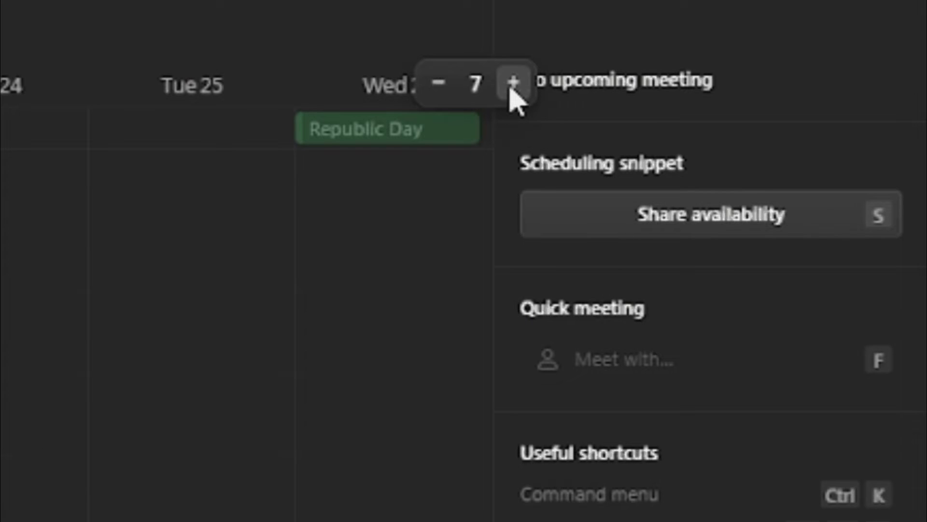
pyautogui.click(514, 83)
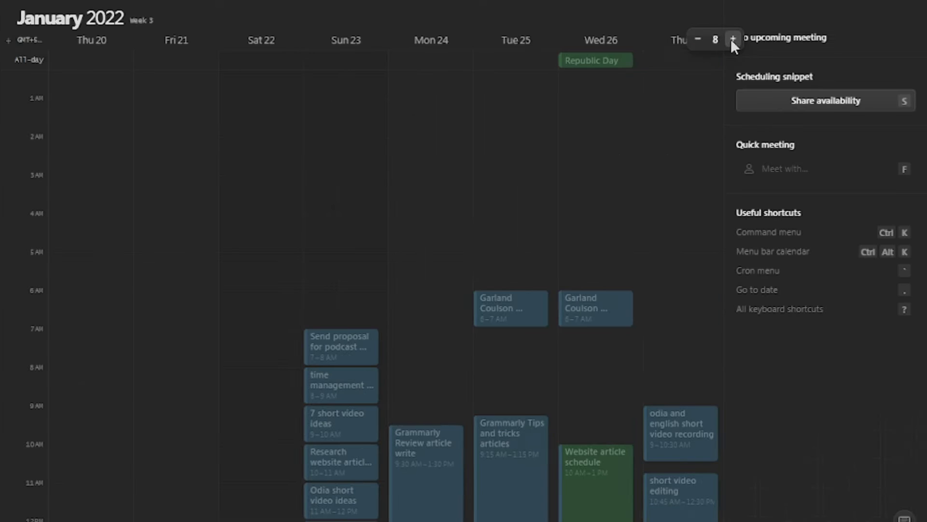
pyautogui.click(513, 84)
pyautogui.click(513, 83)
pyautogui.click(732, 38)
pyautogui.click(732, 38)
pyautogui.click(733, 38)
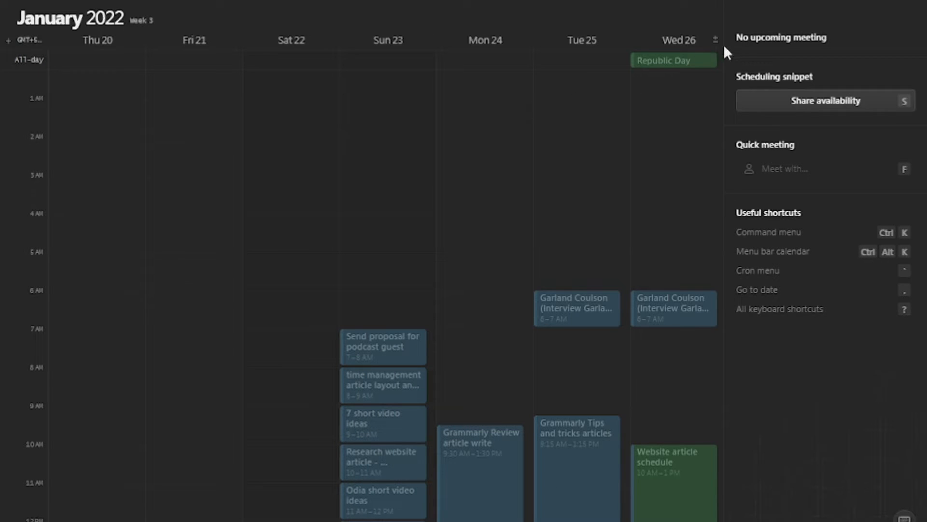
pyautogui.click(714, 39)
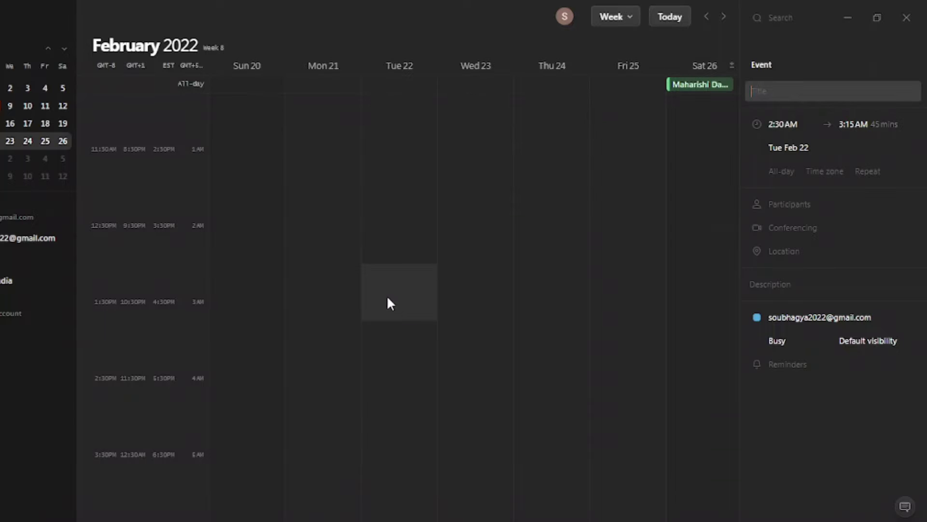
# Create an event titled gadfg on Tue Feb 22, 2:30–3:15 AM
pyautogui.rightClick(392, 300)
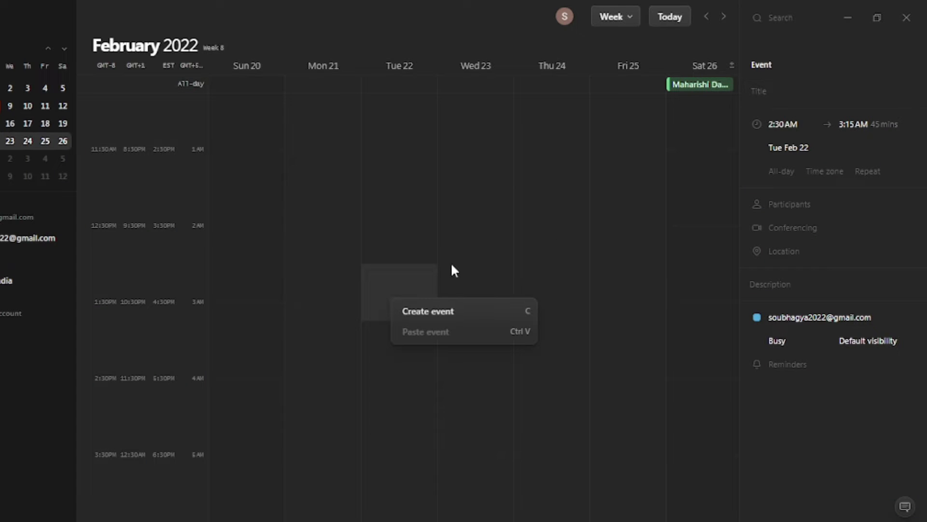
pyautogui.click(757, 91)
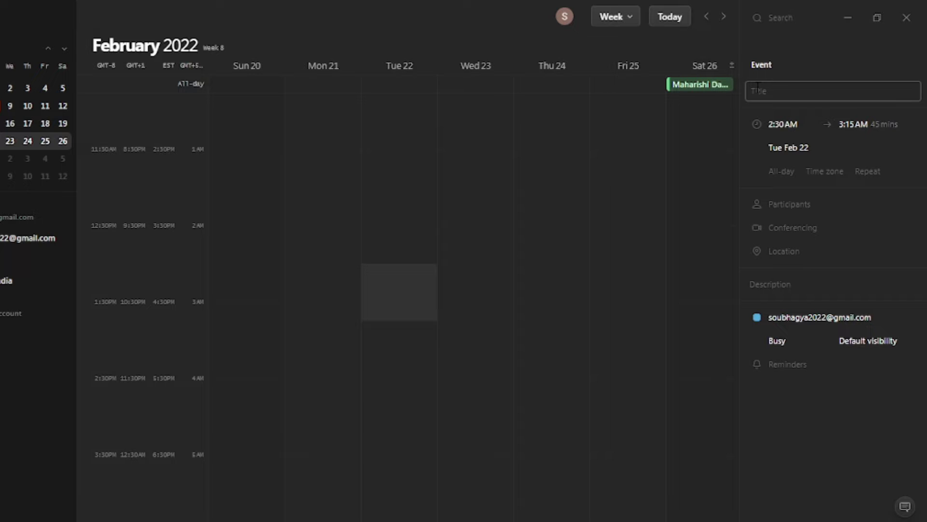
pyautogui.write('gadfg')
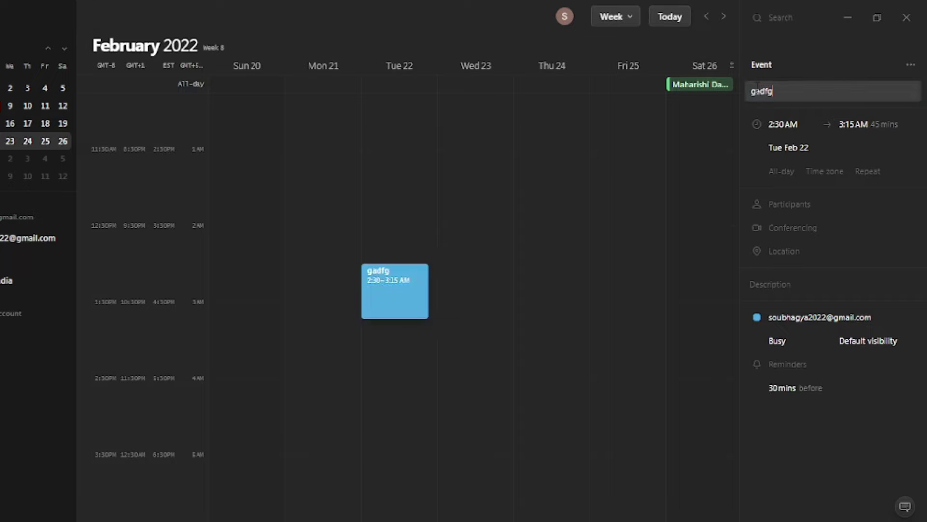
pyautogui.click(702, 111)
# Recolor the gadfg event, trying red and orange and settling on yellow
pyautogui.scroll(1, 405, 362)
pyautogui.rightClick(388, 341)
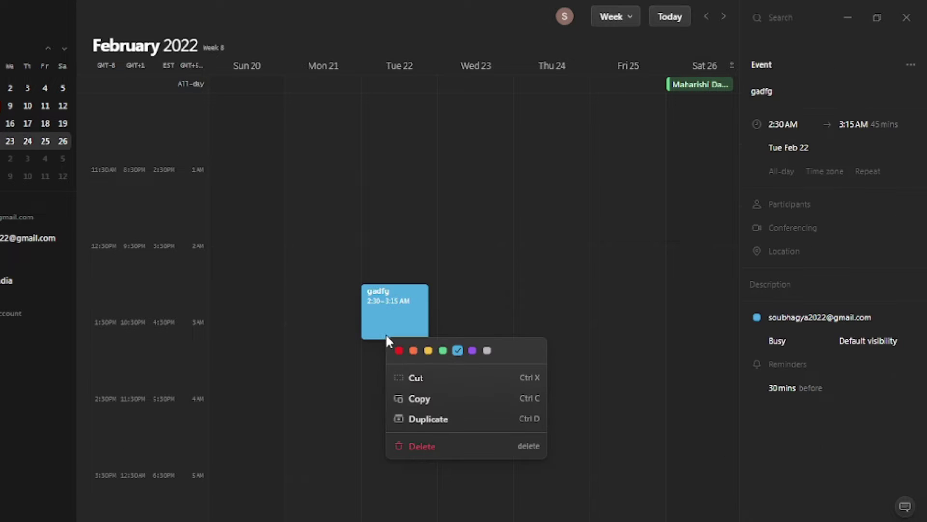
pyautogui.click(399, 349)
pyautogui.rightClick(392, 311)
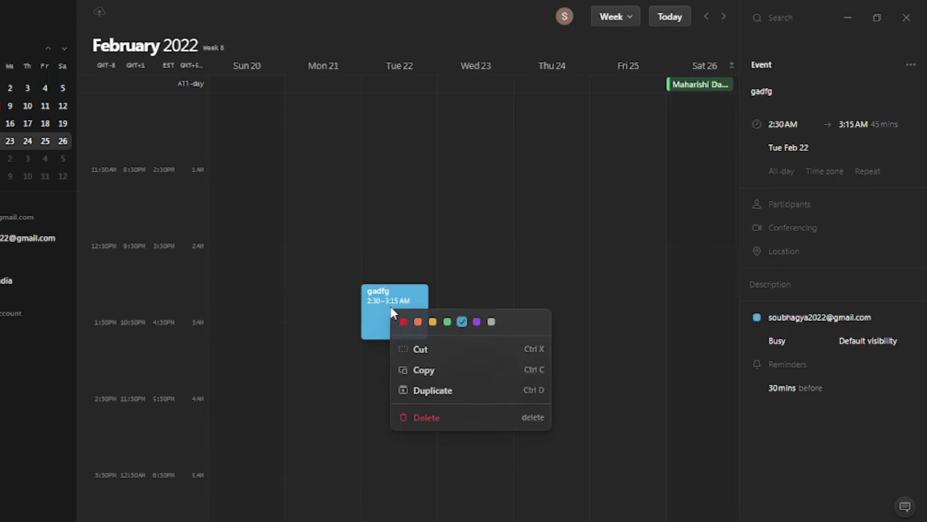
pyautogui.click(422, 321)
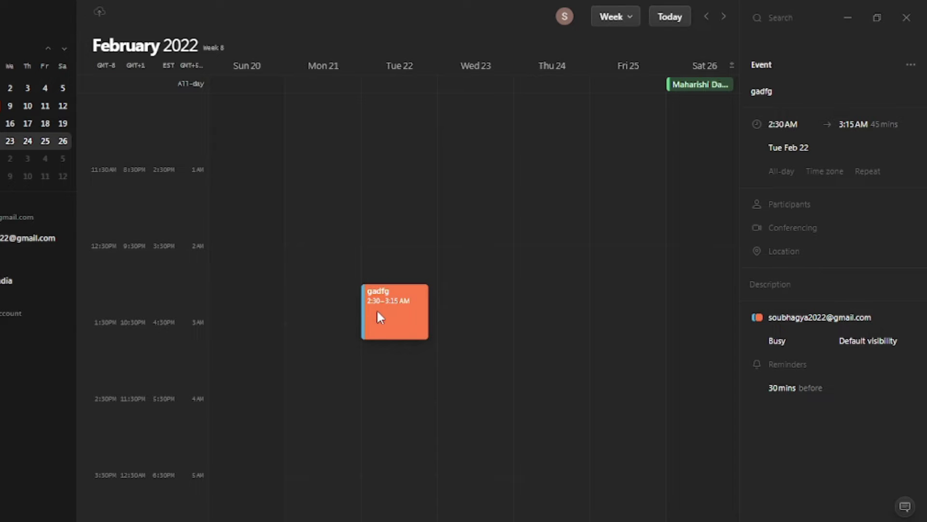
pyautogui.rightClick(378, 311)
pyautogui.click(419, 326)
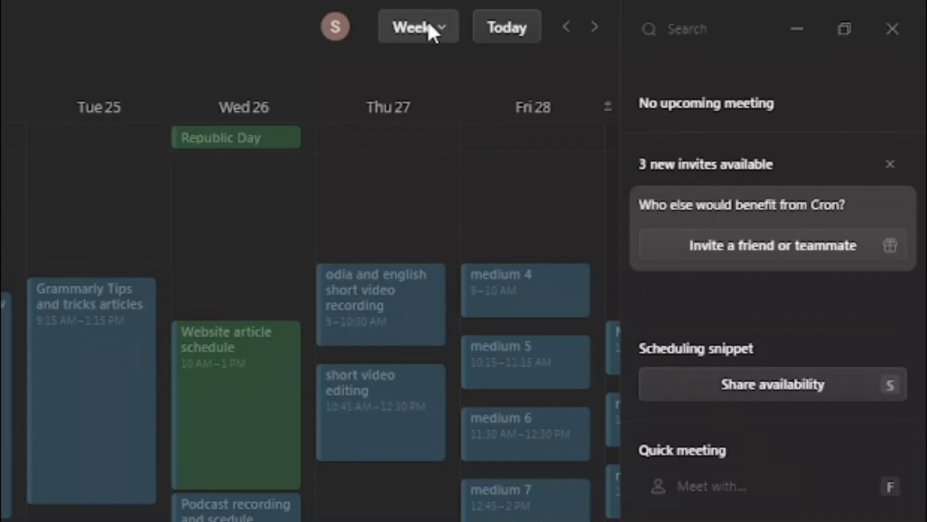
# Open the calendar view options and go back to the week of January 30
pyautogui.click(427, 22)
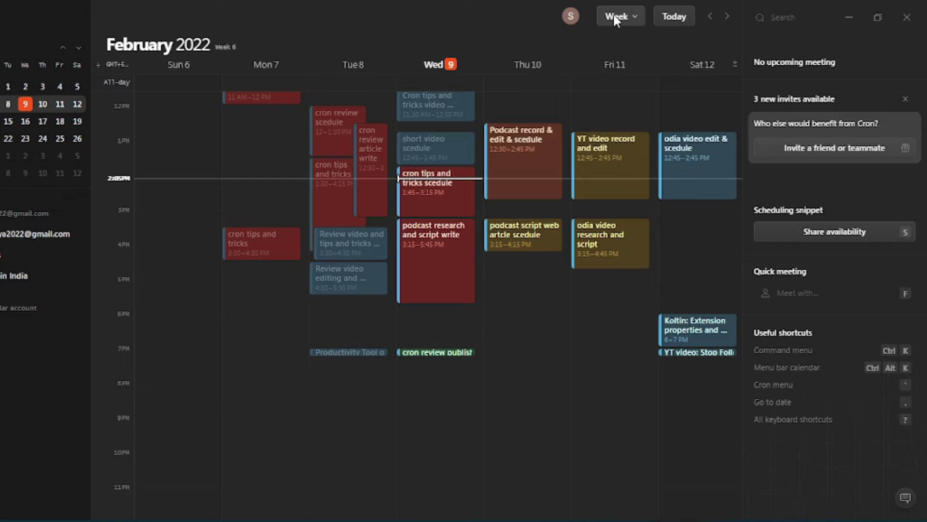
pyautogui.click(418, 26)
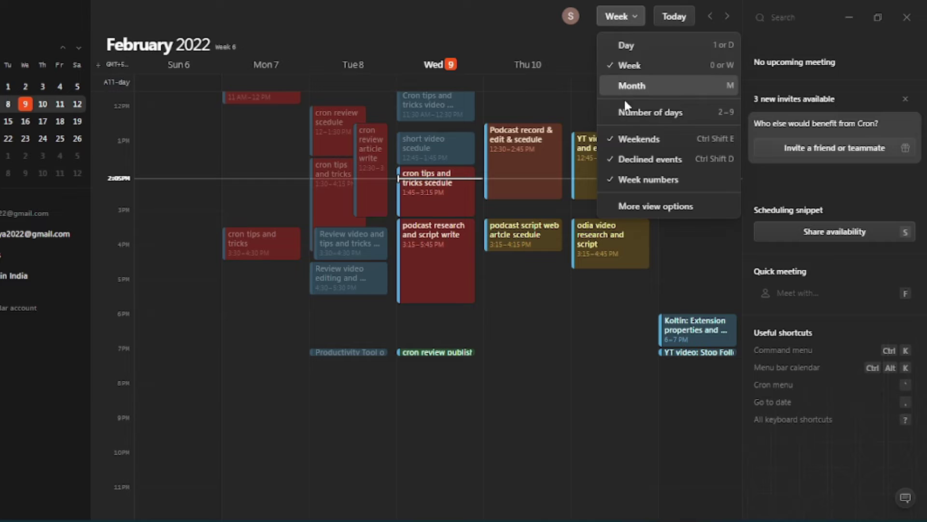
pyautogui.hscroll(-3, 419, 208)
pyautogui.scroll(5, 418, 208)
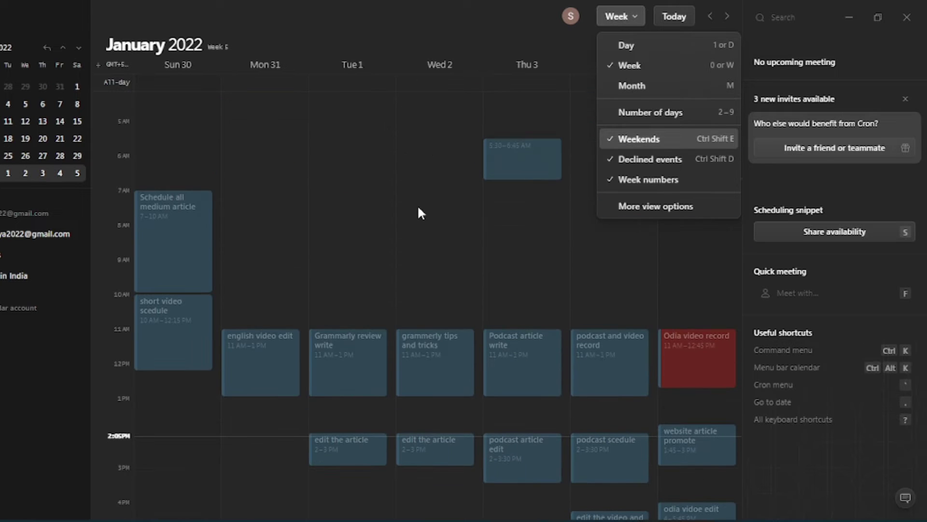
# Search the available commands for "mont" and run Display month view
pyautogui.hotkey('ctrl', 'k')
pyautogui.scroll(-10, 400, 284)
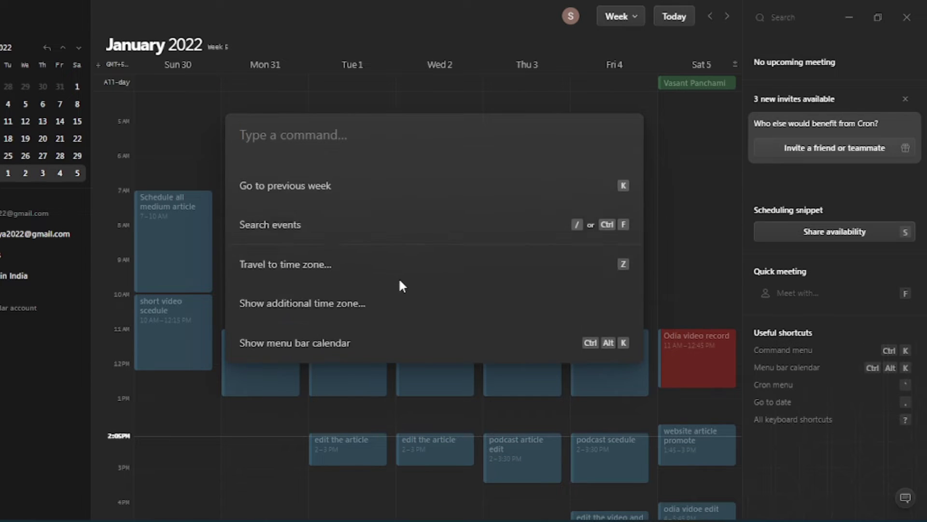
pyautogui.scroll(-1, 400, 285)
pyautogui.write('mont')
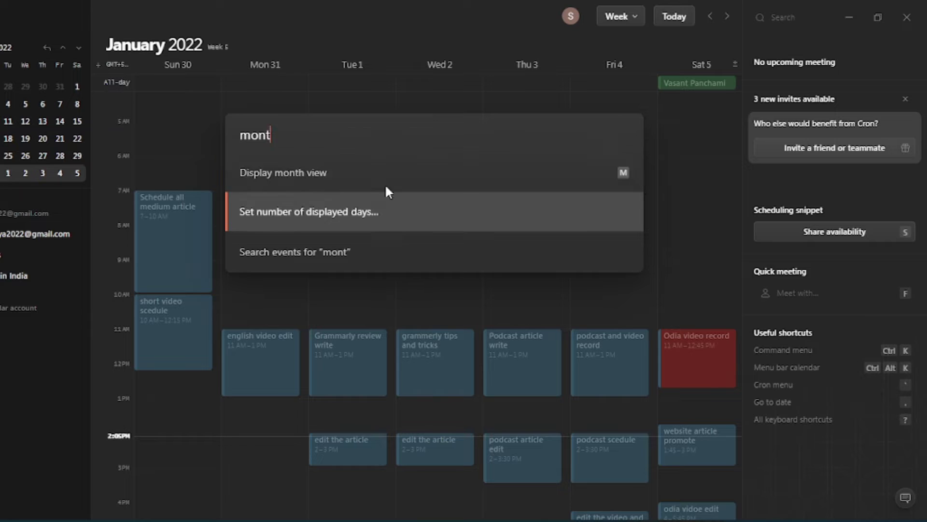
pyautogui.click(336, 172)
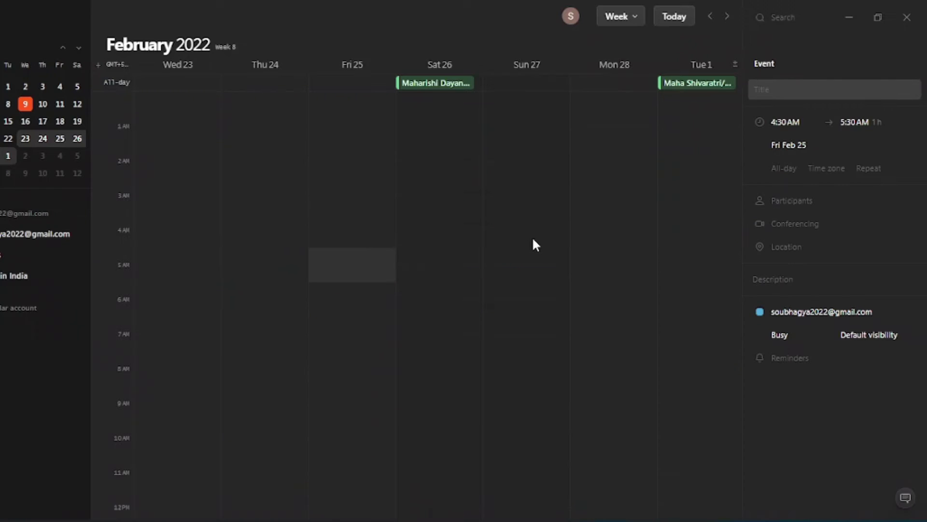
# Create the event dvzdv on Fri Feb 25, 4:30–5:30 AM
pyautogui.write('dvzdv')
pyautogui.press('Escape')
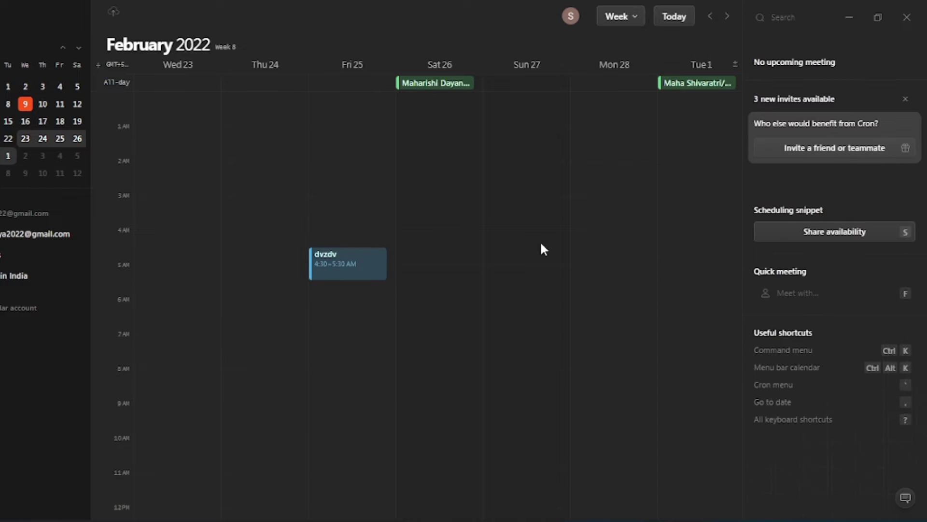
# Open the dvzdv event and examine its Busy/Free and visibility options
pyautogui.click(377, 267)
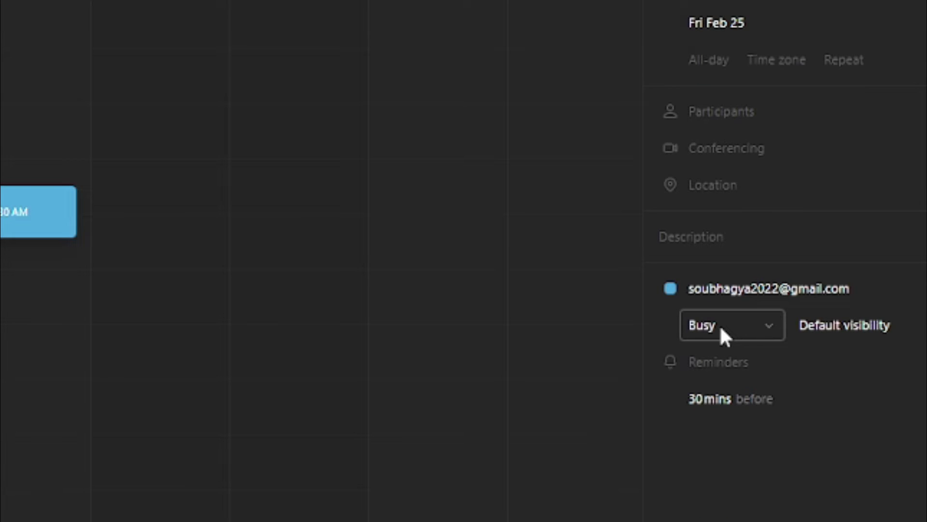
pyautogui.click(720, 325)
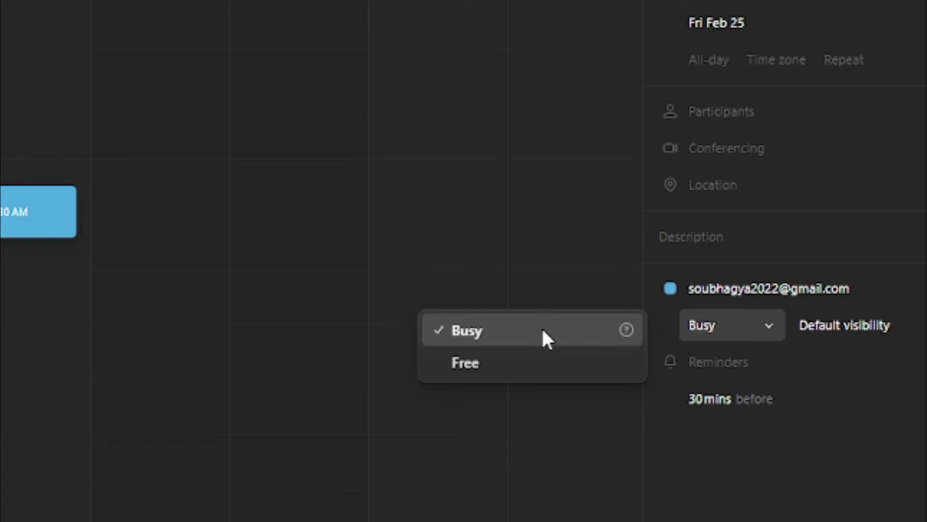
pyautogui.click(829, 328)
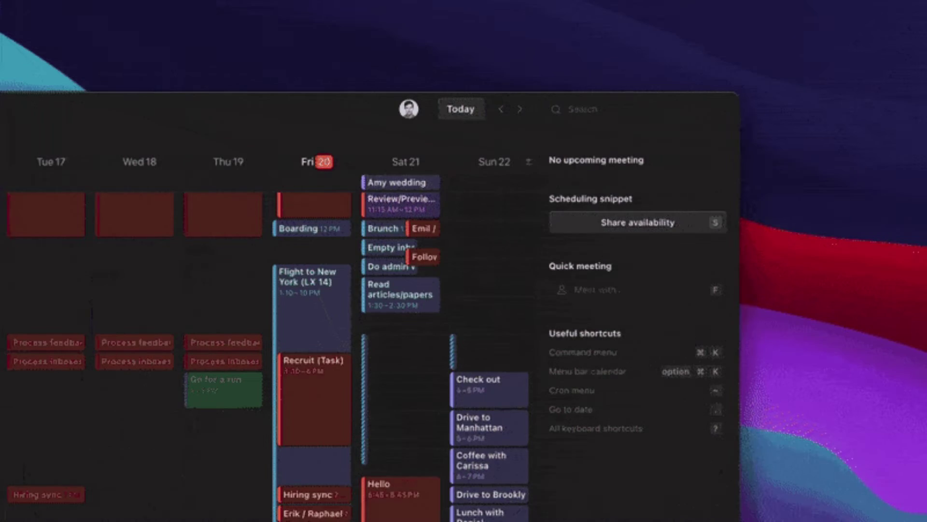
# Open the details of the Hello event on Sat Aug 21
pyautogui.click(393, 493)
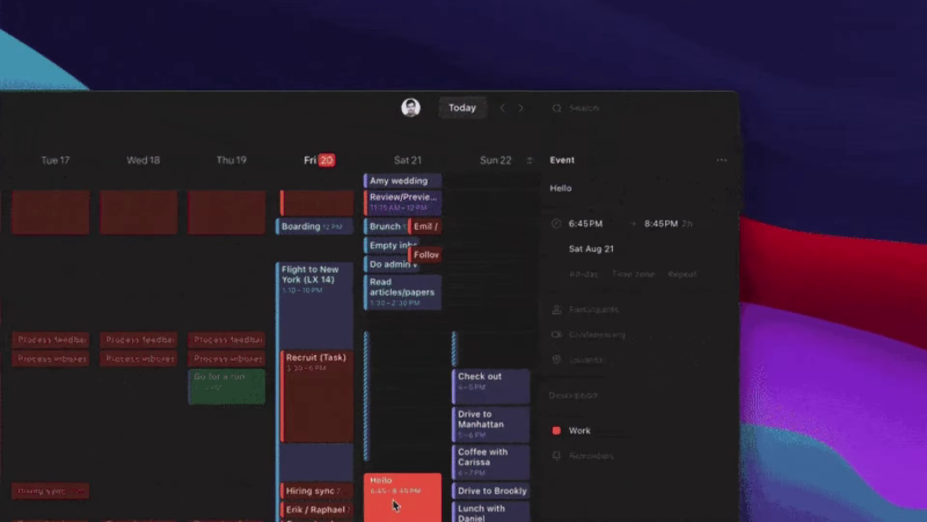
pyautogui.moveTo(474, 373); pyautogui.dragTo(358, 199)
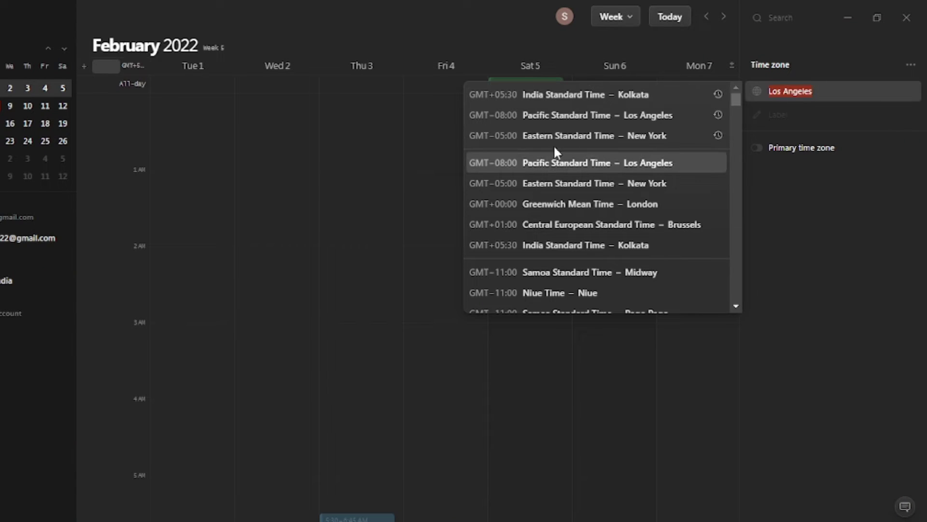
# Add the Eastern Standard Time – New York and Central European Standard Time – Brussels time zones to the week view
pyautogui.click(537, 135)
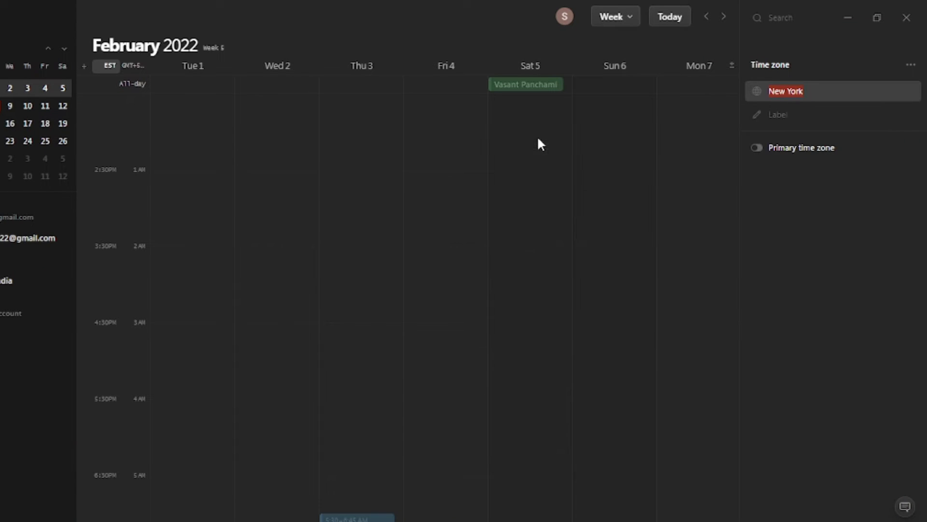
pyautogui.click(84, 66)
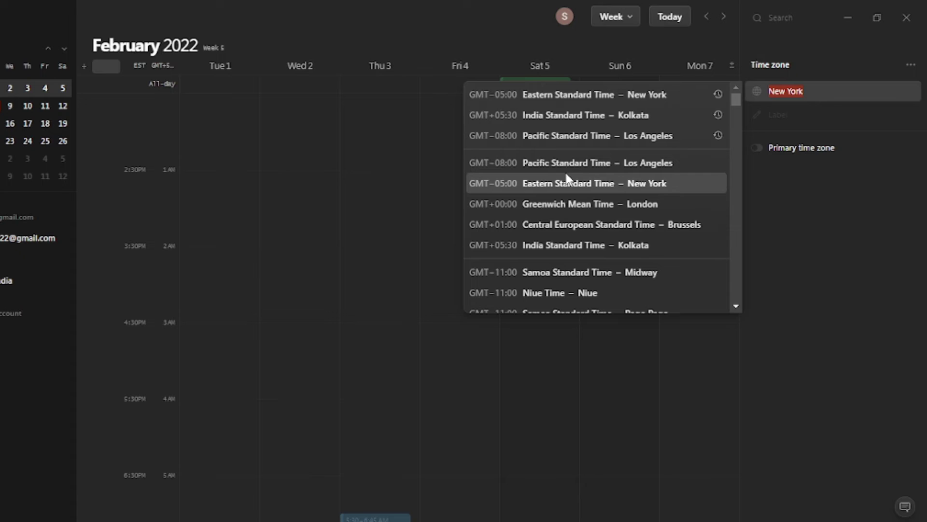
pyautogui.click(569, 183)
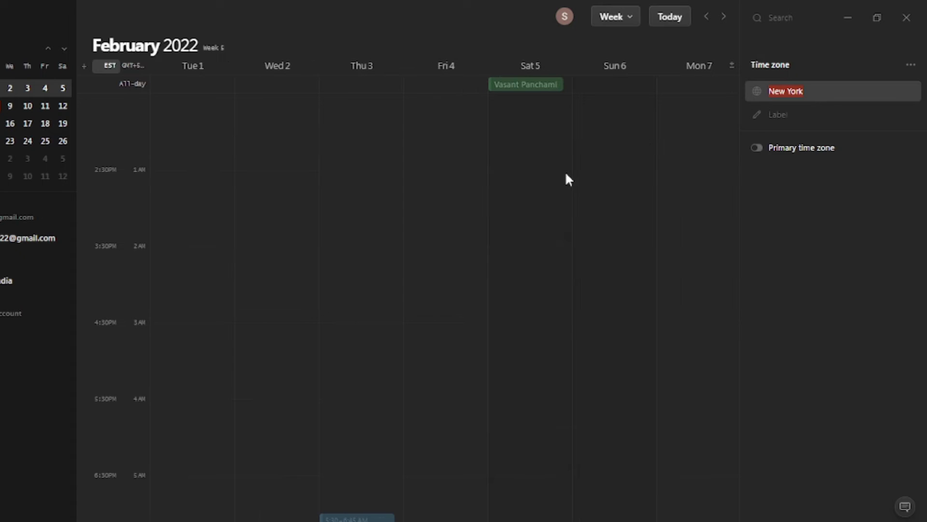
pyautogui.click(86, 66)
pyautogui.click(533, 228)
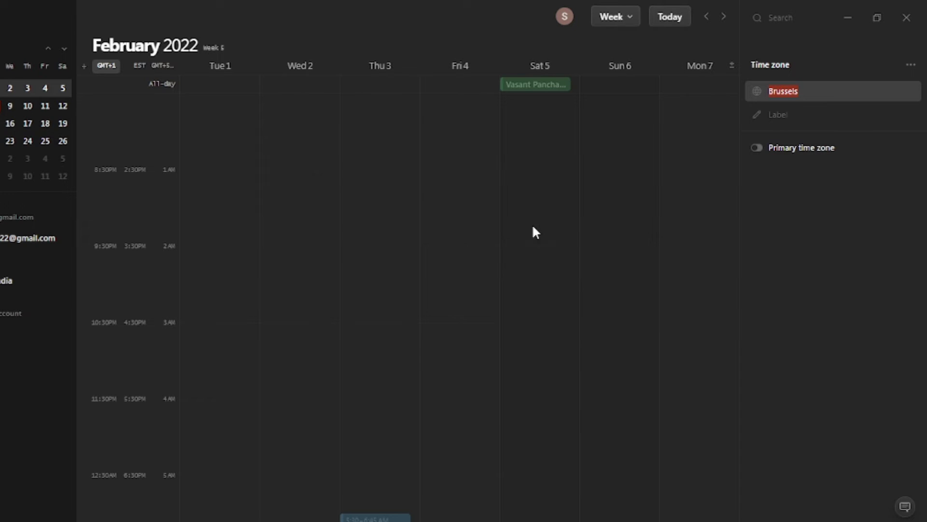
# Try to add the India Standard Time – Kolkata and Eastern Standard Time – New York time zones again
pyautogui.click(85, 71)
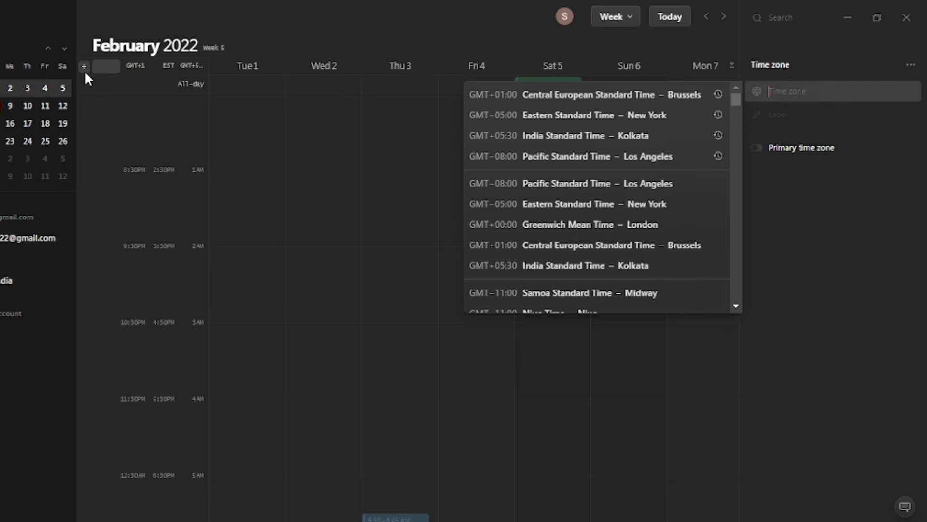
pyautogui.click(580, 265)
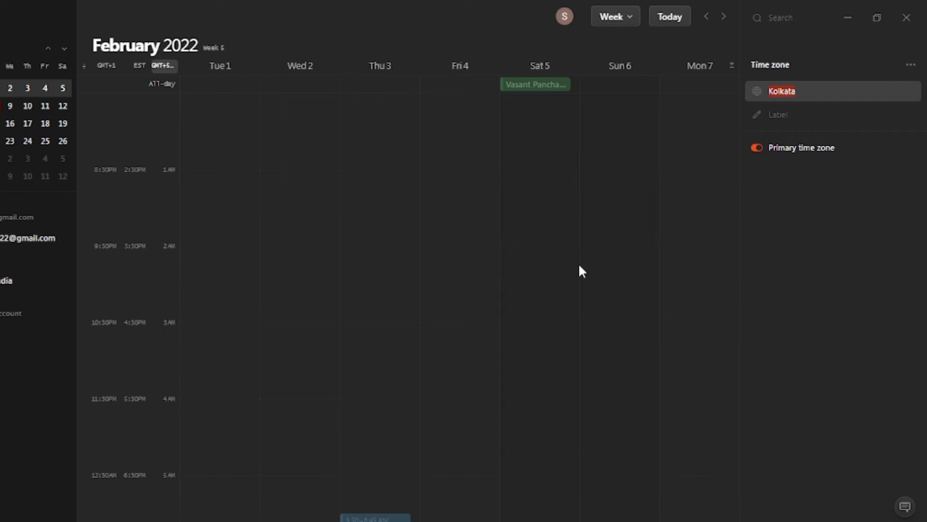
pyautogui.click(84, 66)
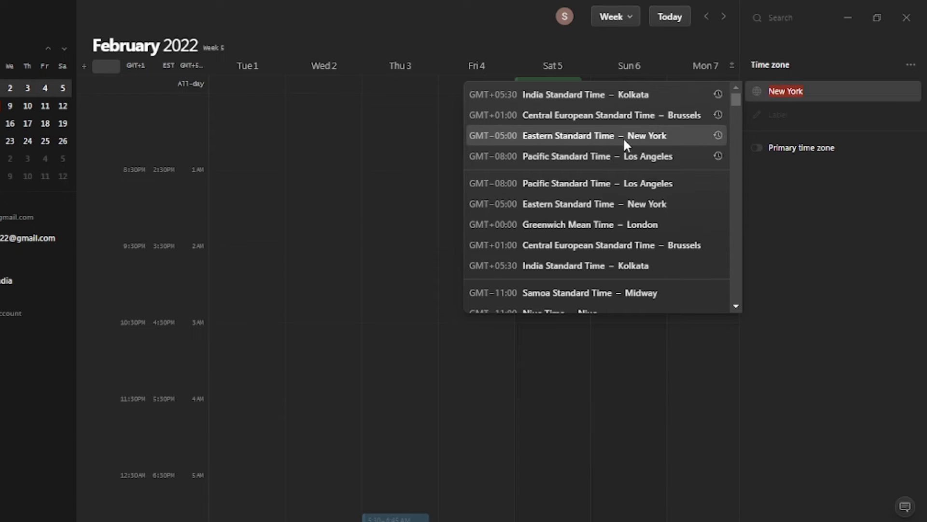
pyautogui.click(626, 140)
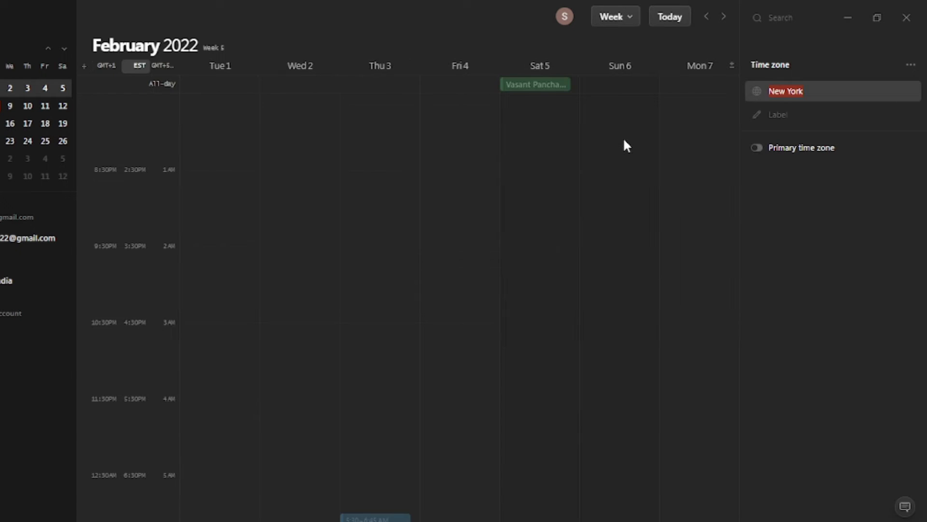
# Add the Pitcairn Time – Pitcairn time zone to the week view
pyautogui.click(84, 66)
pyautogui.scroll(-5, 647, 215)
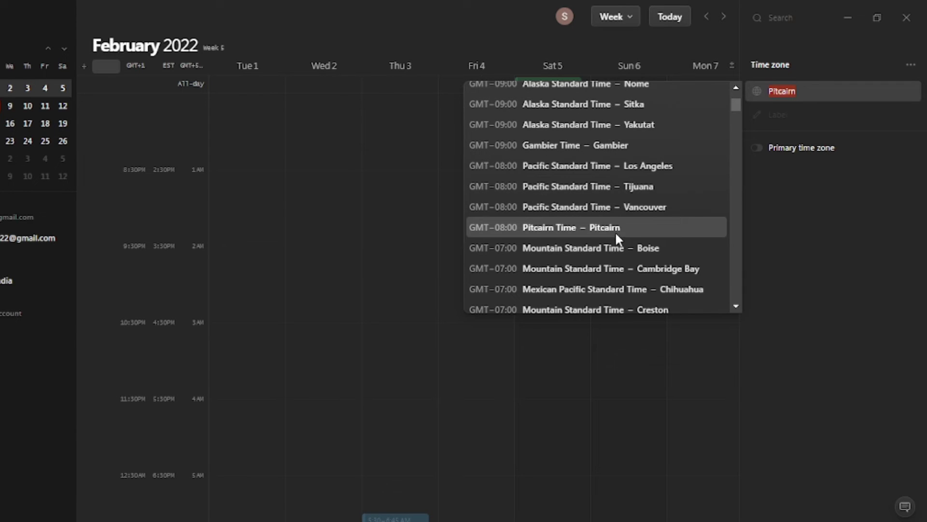
pyautogui.click(640, 228)
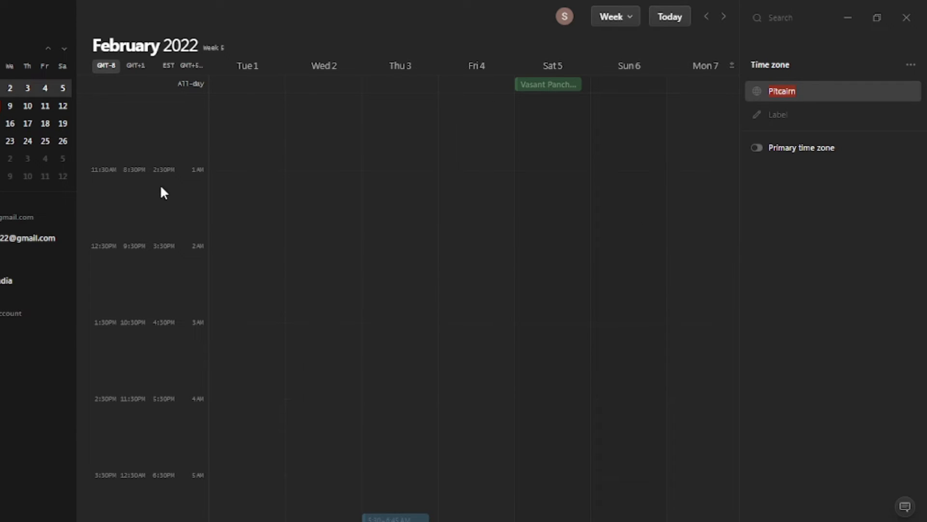
pyautogui.moveTo(105, 65)
pyautogui.mouseDown()
pyautogui.moveTo(93, 65)
pyautogui.moveTo(135, 64)
pyautogui.moveTo(106, 62)
pyautogui.mouseUp()
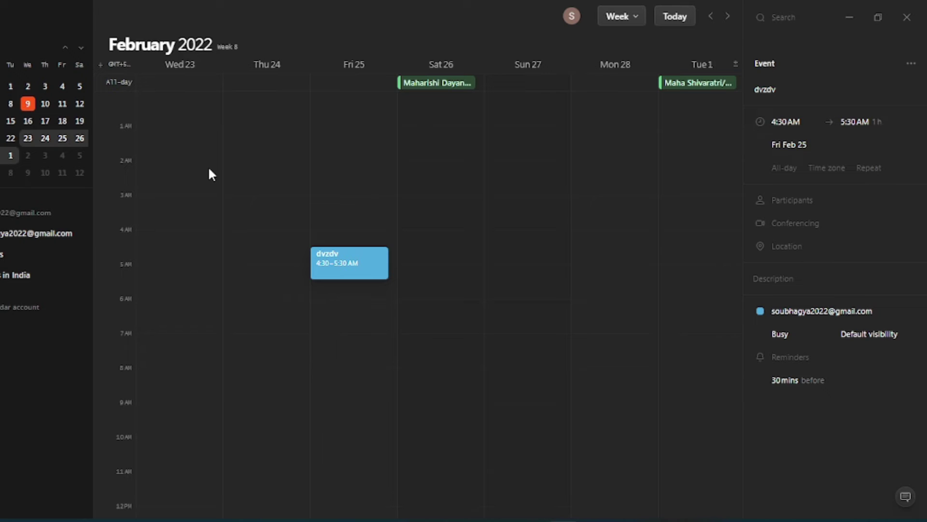
# Enlarge the week view's hour spacing and shrink it until the whole day fits
pyautogui.rightClick(209, 169)
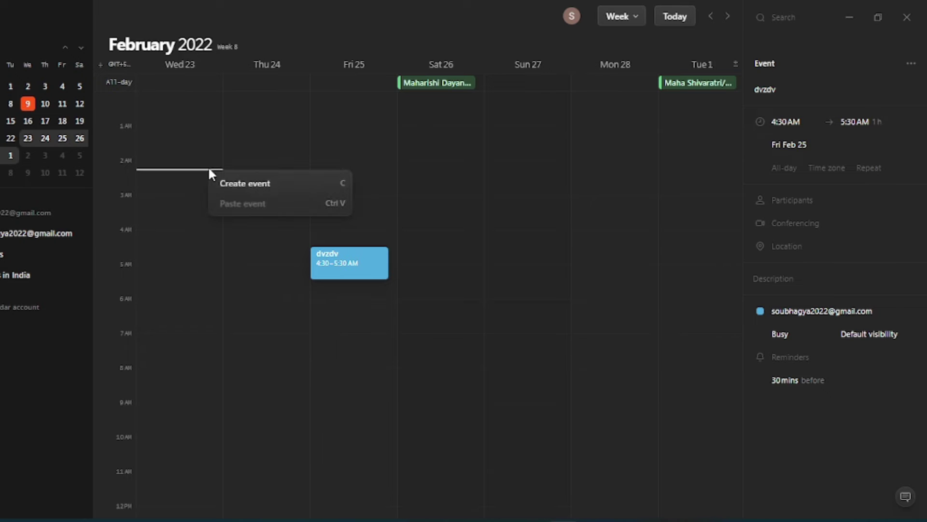
pyautogui.click(232, 266)
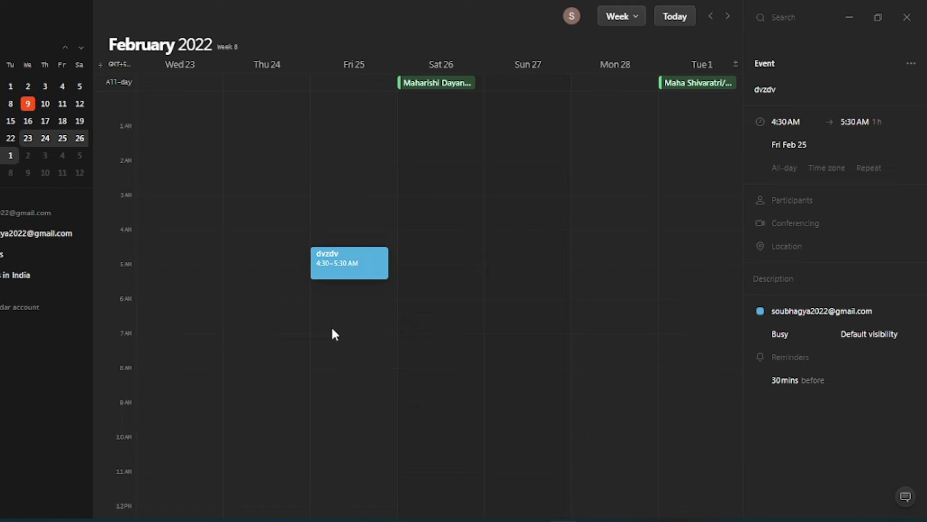
pyautogui.scroll(3, 332, 328)
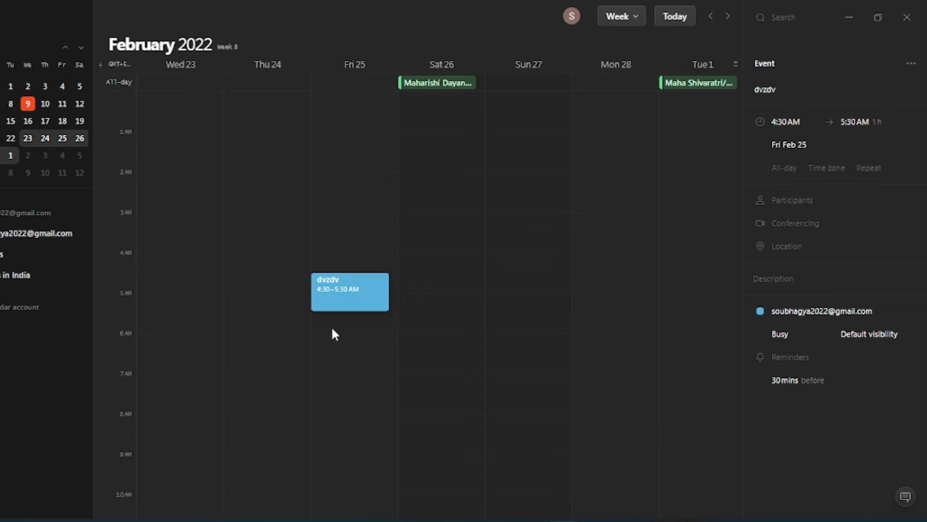
pyautogui.scroll(3, 332, 328)
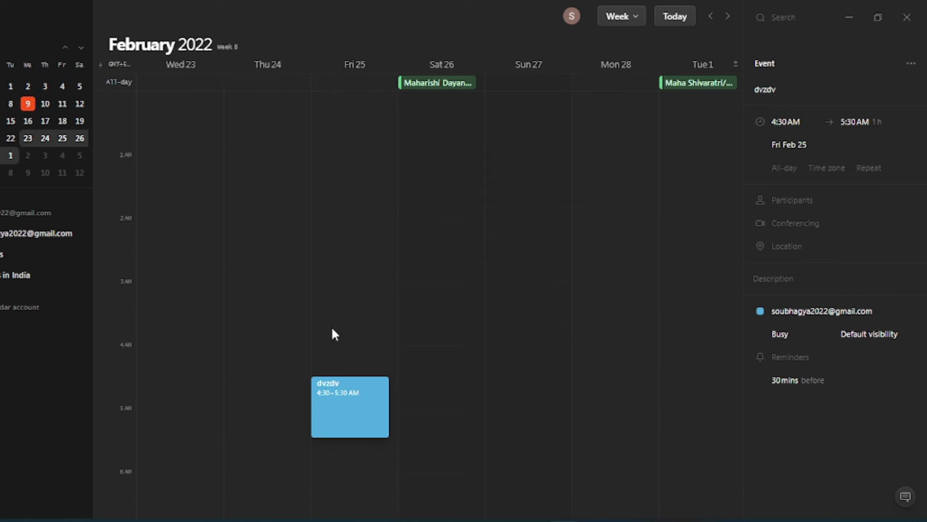
pyautogui.scroll(-5, 332, 328)
pyautogui.scroll(-3, 333, 329)
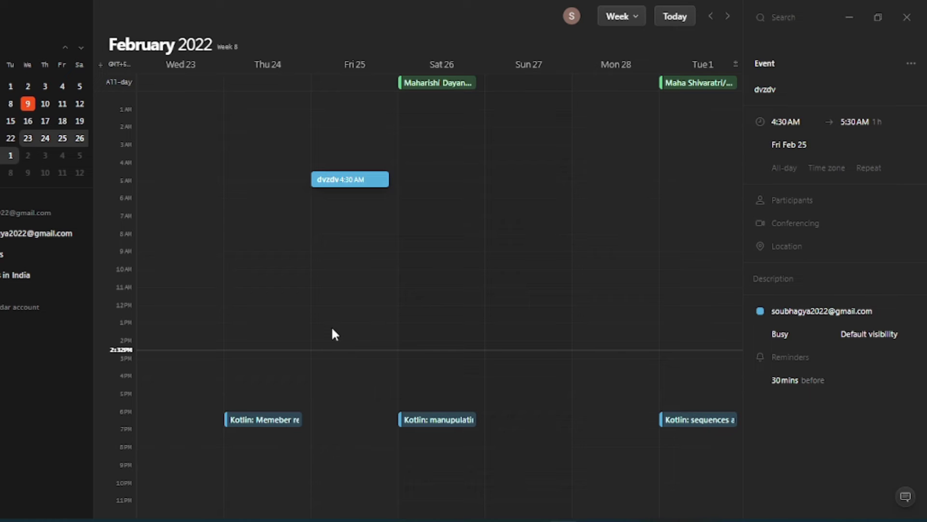
# Browse the list of keyboard shortcuts and search it for "zoom"
pyautogui.hotkey('ctrl', '/')
pyautogui.scroll(-5, 790, 413)
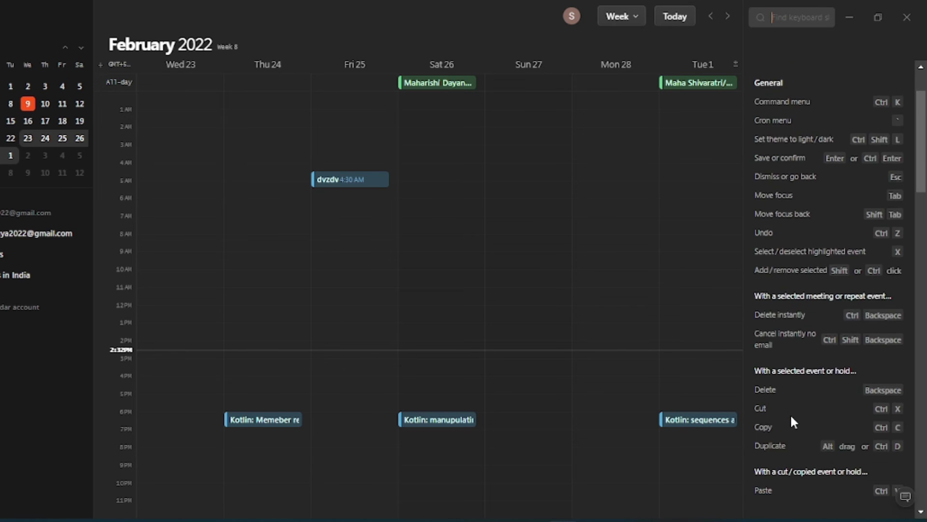
pyautogui.scroll(-5, 791, 418)
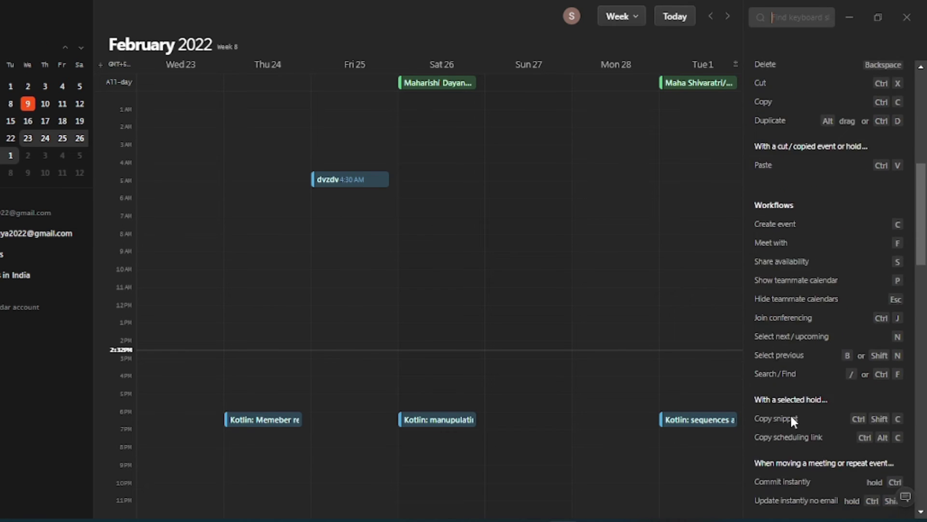
pyautogui.scroll(-1, 791, 414)
pyautogui.write('zom')
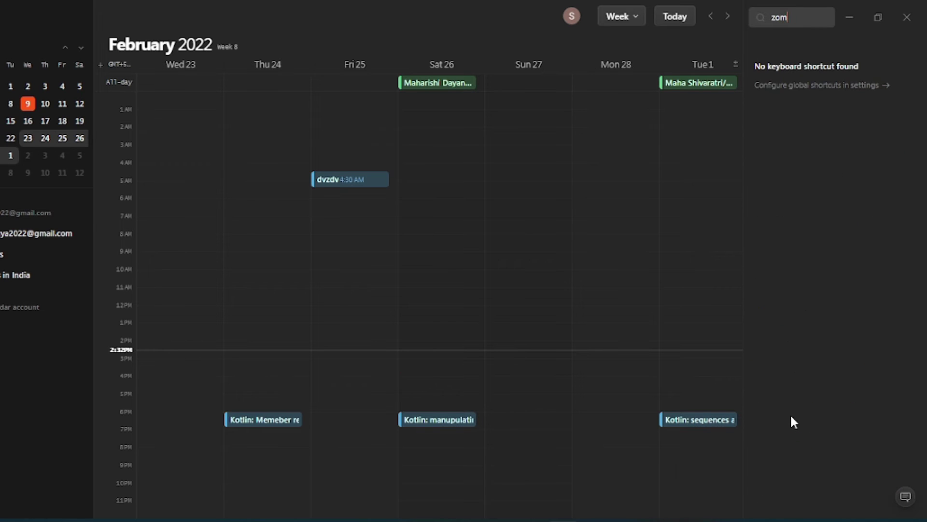
pyautogui.press('BackSpace')
pyautogui.write('om')
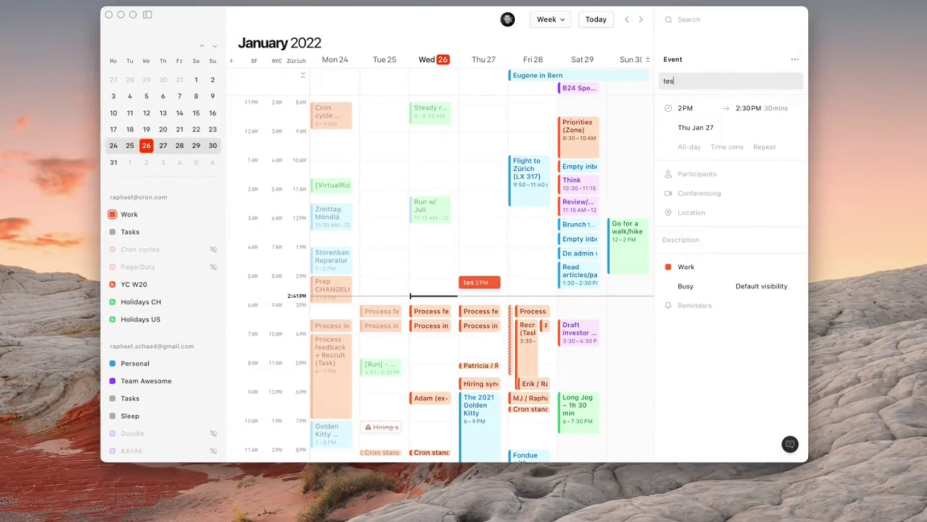
# Make the test event on Thu Jan 27 repeat every day and check its occurrences in the following week
pyautogui.click(737, 148)
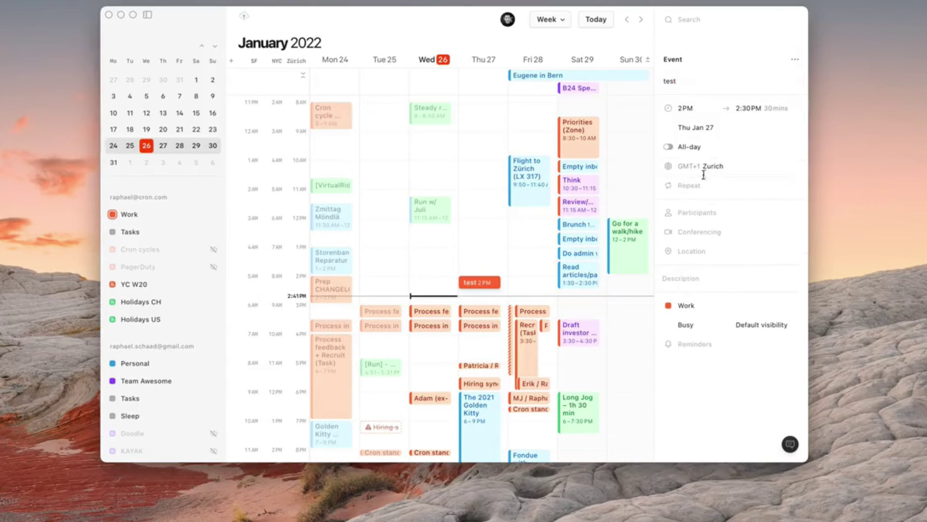
pyautogui.click(691, 186)
pyautogui.click(630, 209)
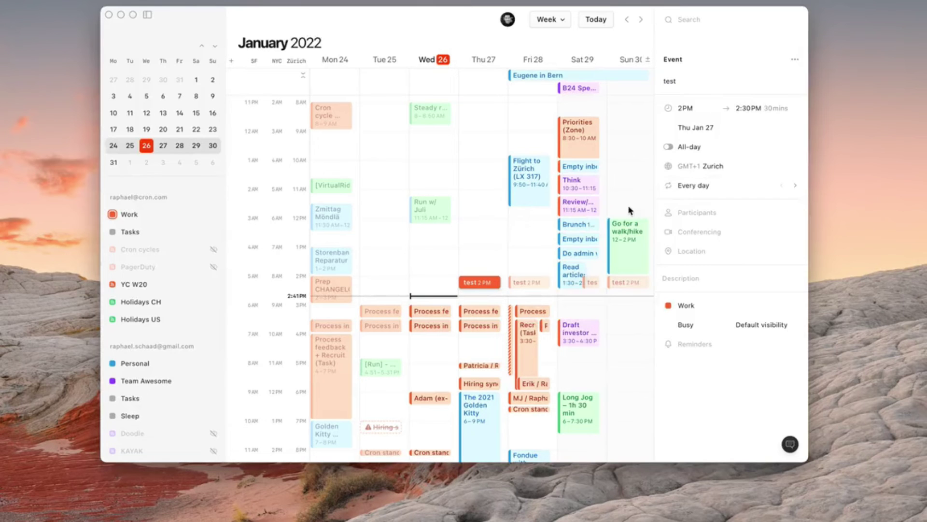
pyautogui.hscroll(3, 589, 281)
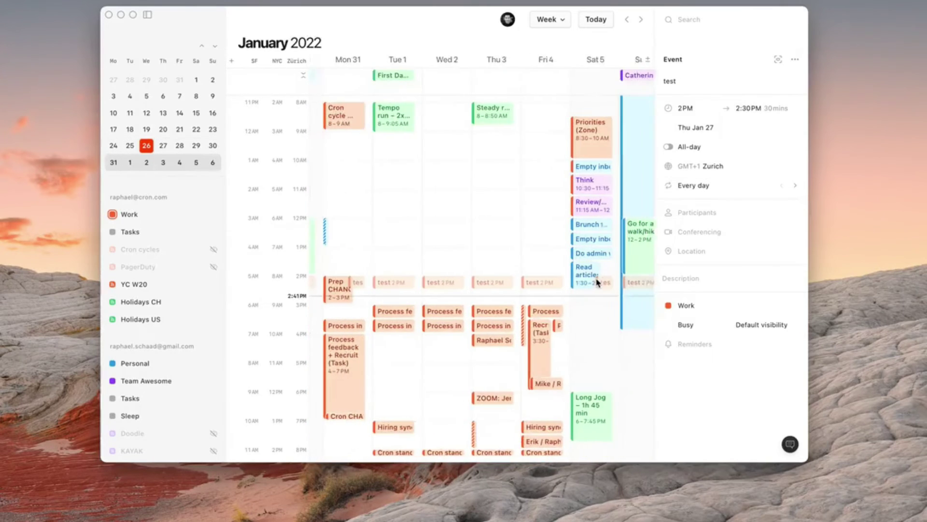
pyautogui.hscroll(-3, 598, 282)
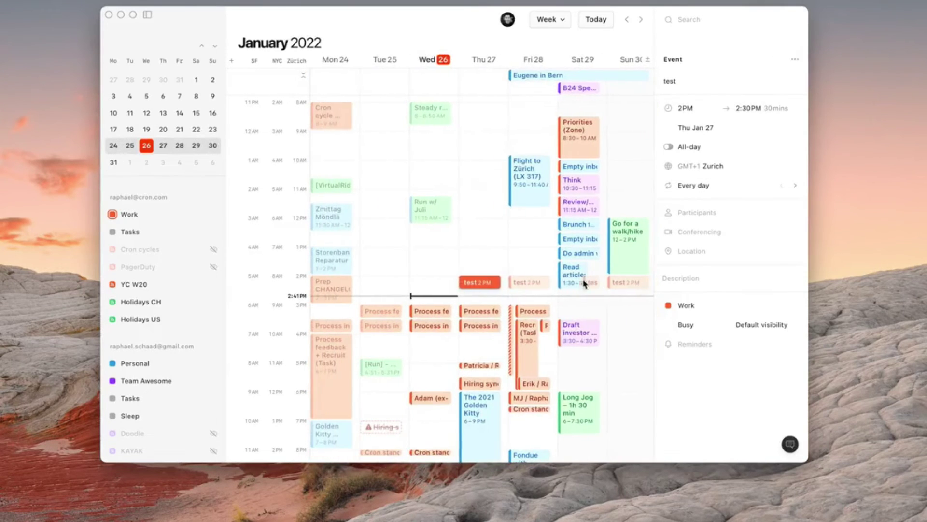
pyautogui.click(488, 253)
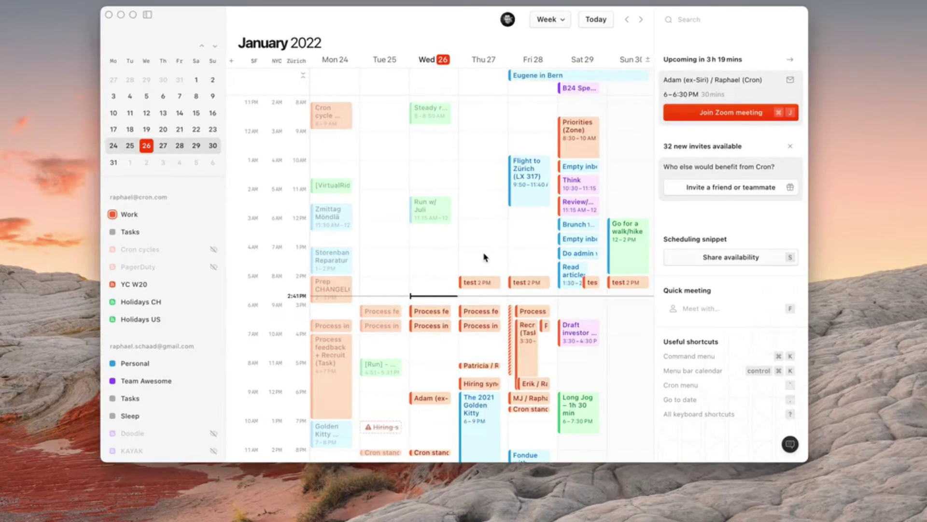
# Create the event test2 on Thu Jan 27, 1:15–1:45 PM
pyautogui.click(481, 256)
pyautogui.write('test2')
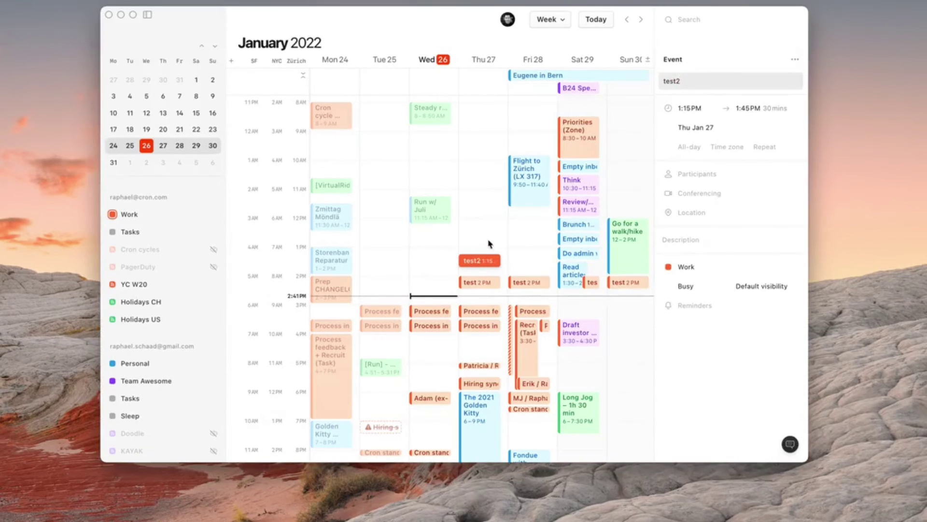
pyautogui.press('Escape')
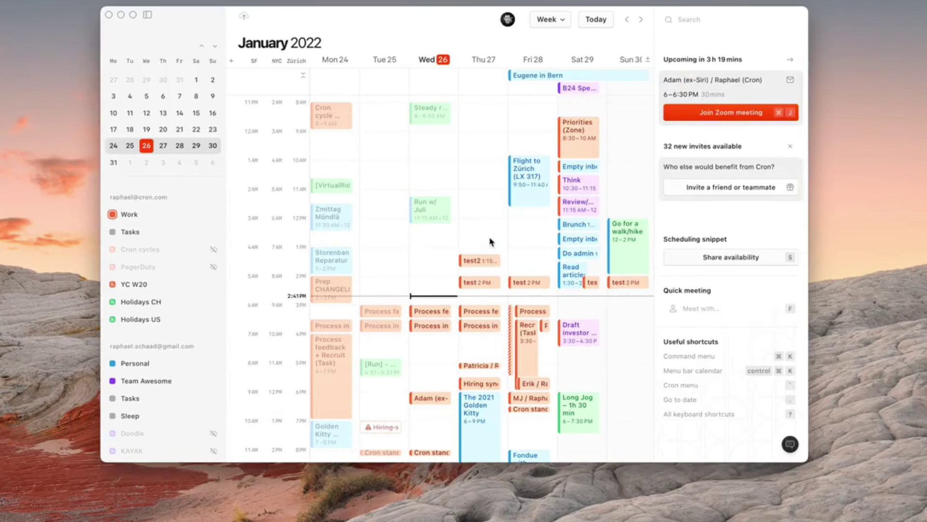
# Open the repeat options of the test2 event
pyautogui.click(483, 262)
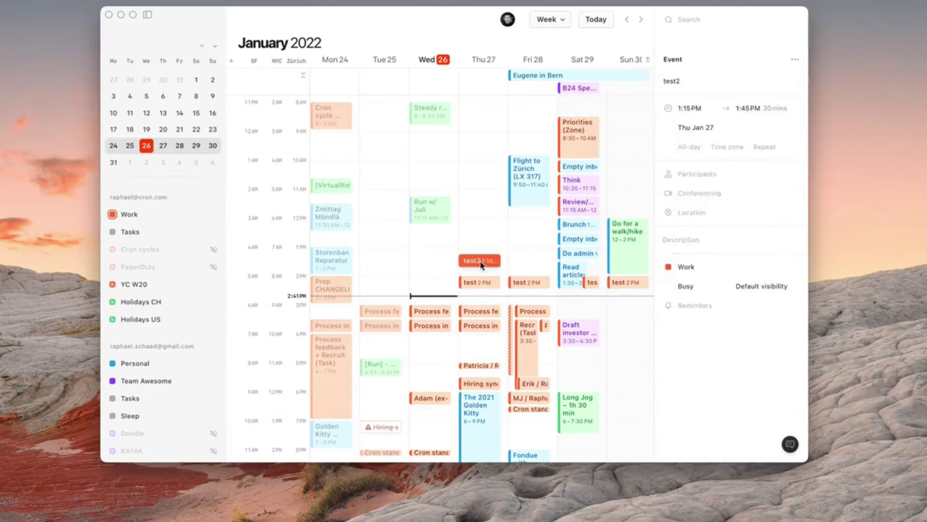
pyautogui.click(724, 148)
pyautogui.click(691, 186)
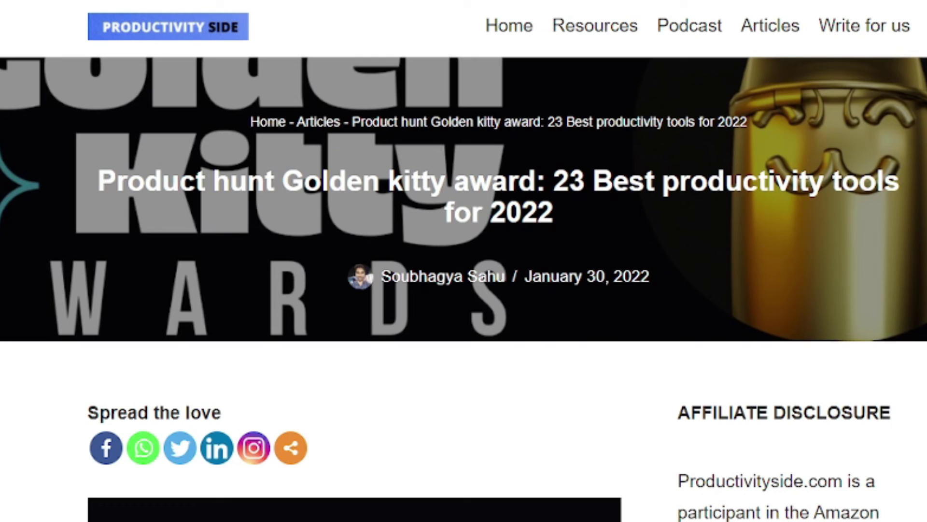
# Read through the Productivity Side article on the Golden Kitty award tools, down to entry 15, FreezingCam
pyautogui.scroll(-15, 463, 261)
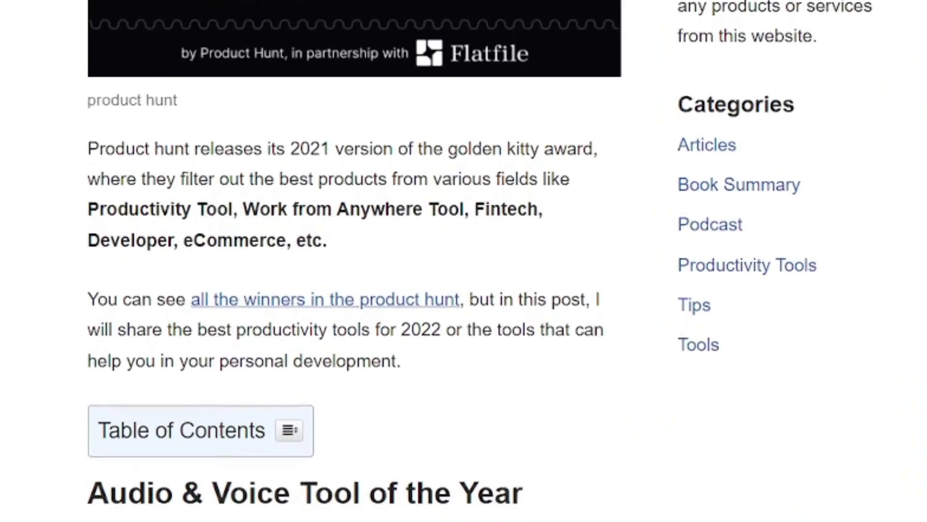
pyautogui.scroll(-15, 355, 261)
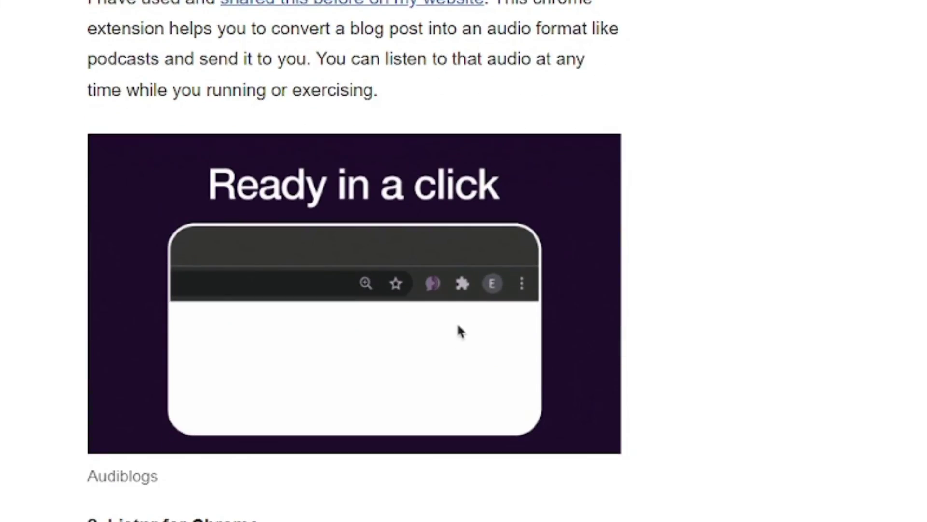
pyautogui.scroll(-20, 355, 261)
pyautogui.scroll(-20, 354, 261)
pyautogui.scroll(-20, 355, 261)
pyautogui.scroll(-20, 355, 261)
pyautogui.scroll(-20, 355, 261)
pyautogui.scroll(-20, 355, 260)
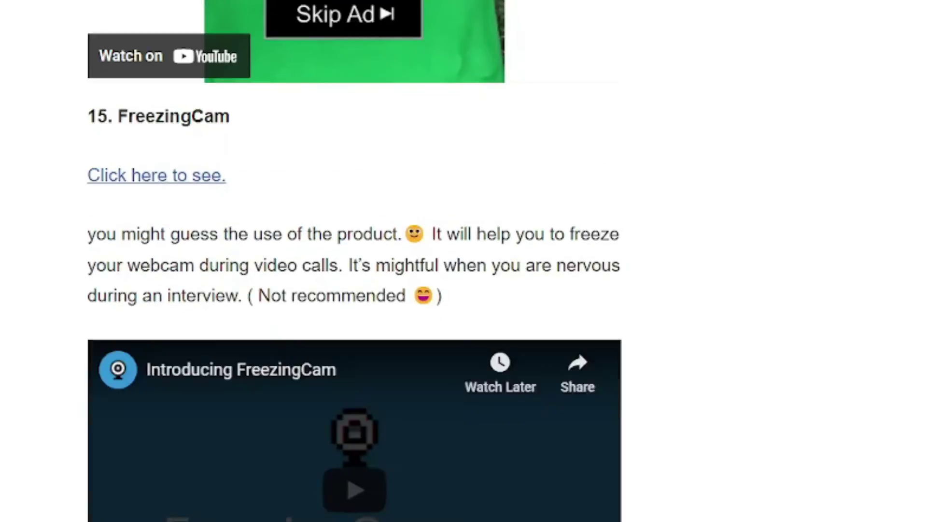